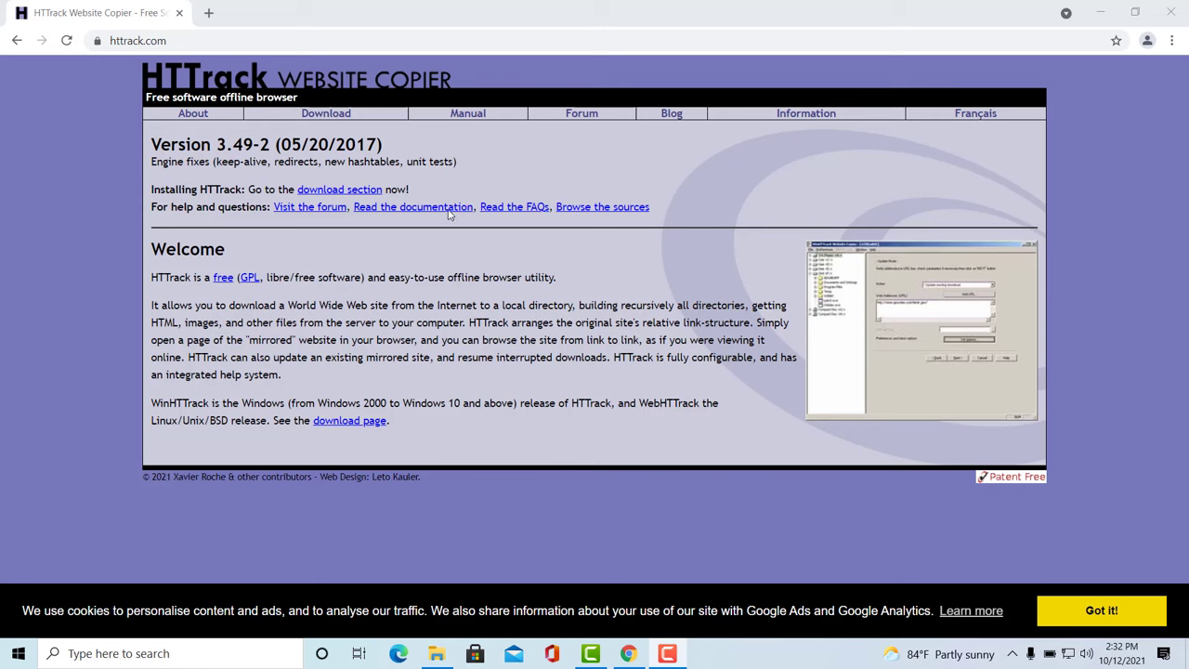
Go to the HTTrack Website Copier download page on httrack.com.
left_click(326, 114)
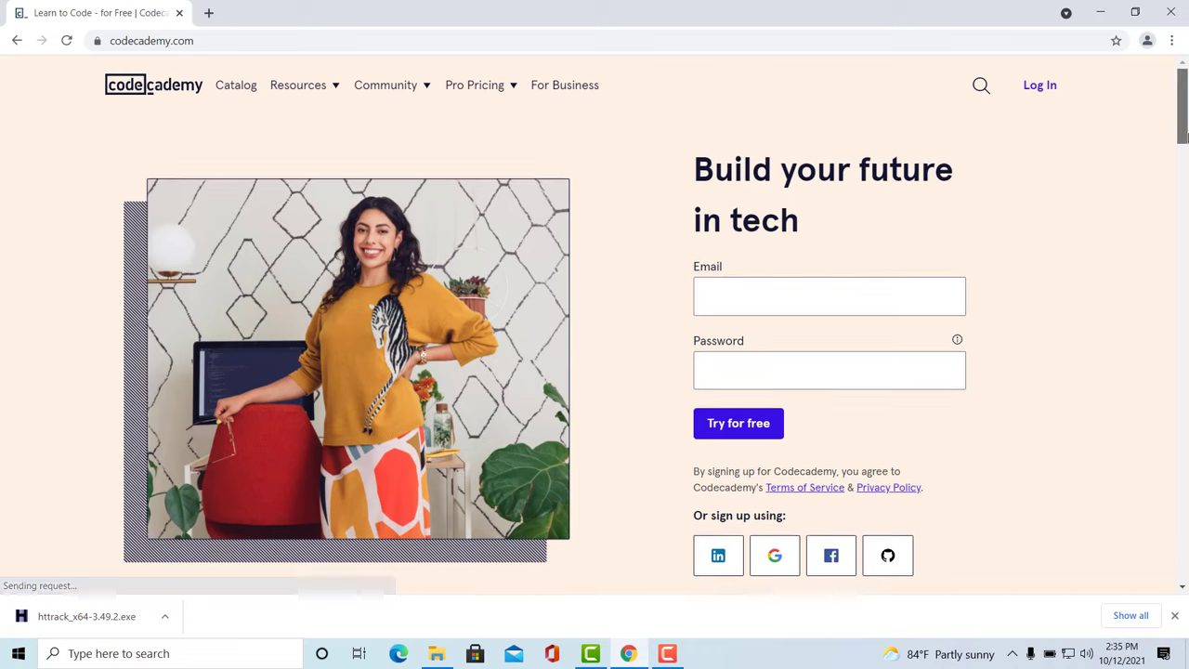
mouse_move(1182, 130)
left_mouse_down()
mouse_move(1183, 279)
mouse_move(1183, 70)
left_mouse_up()
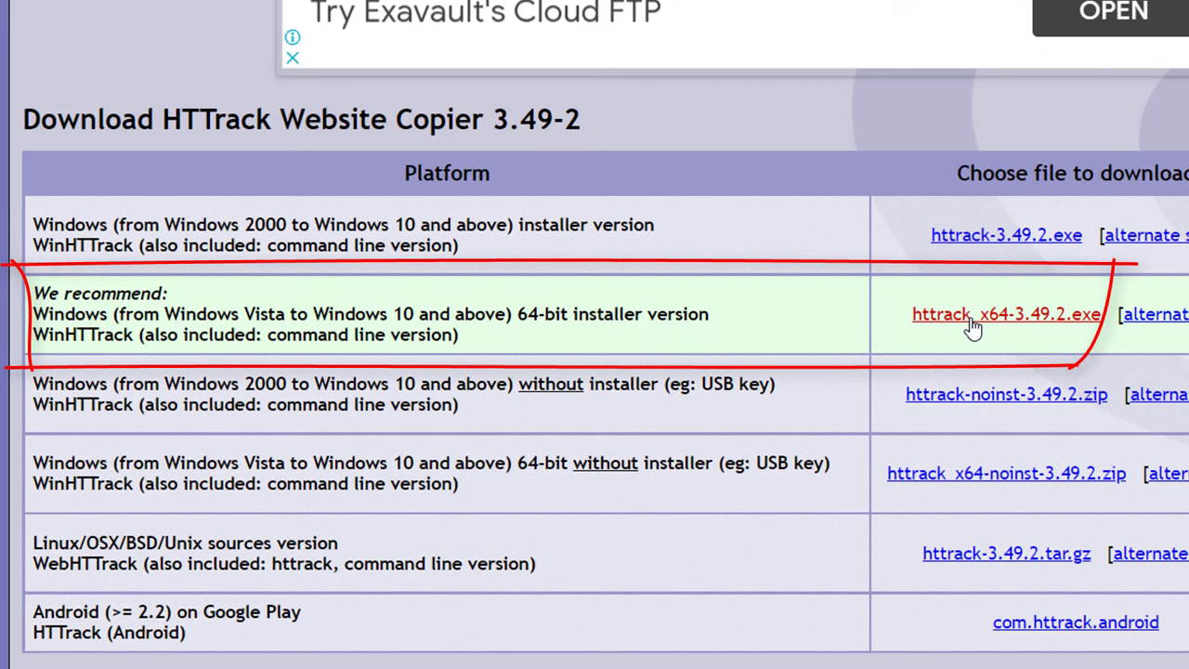
Download the recommended 64-bit installer httrack_x64-3.49.2.exe.
left_click(973, 321)
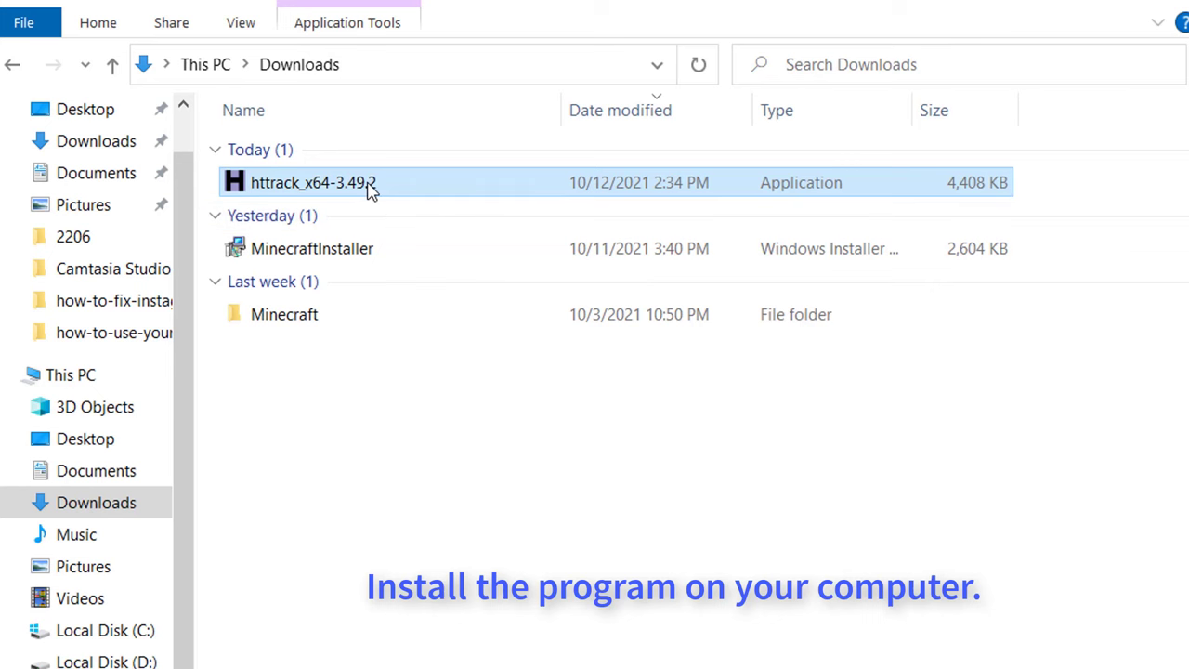
Install WinHTTrack from the downloaded installer, accepting the license and all default folders and options.
double_click(372, 189)
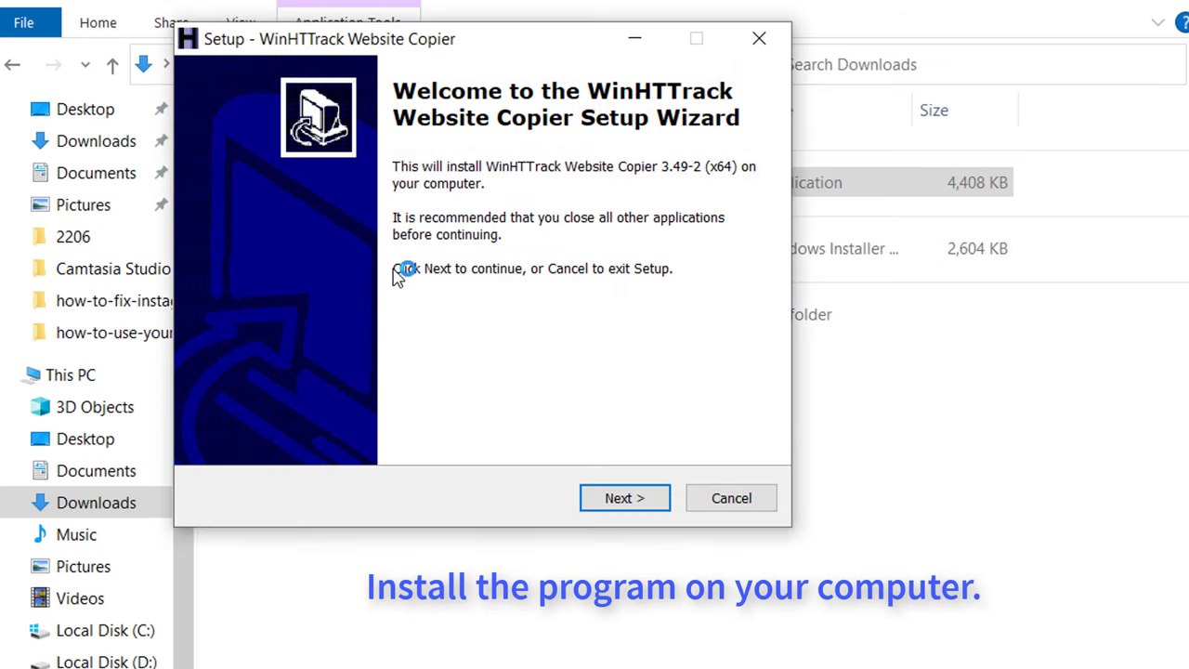
left_click(624, 498)
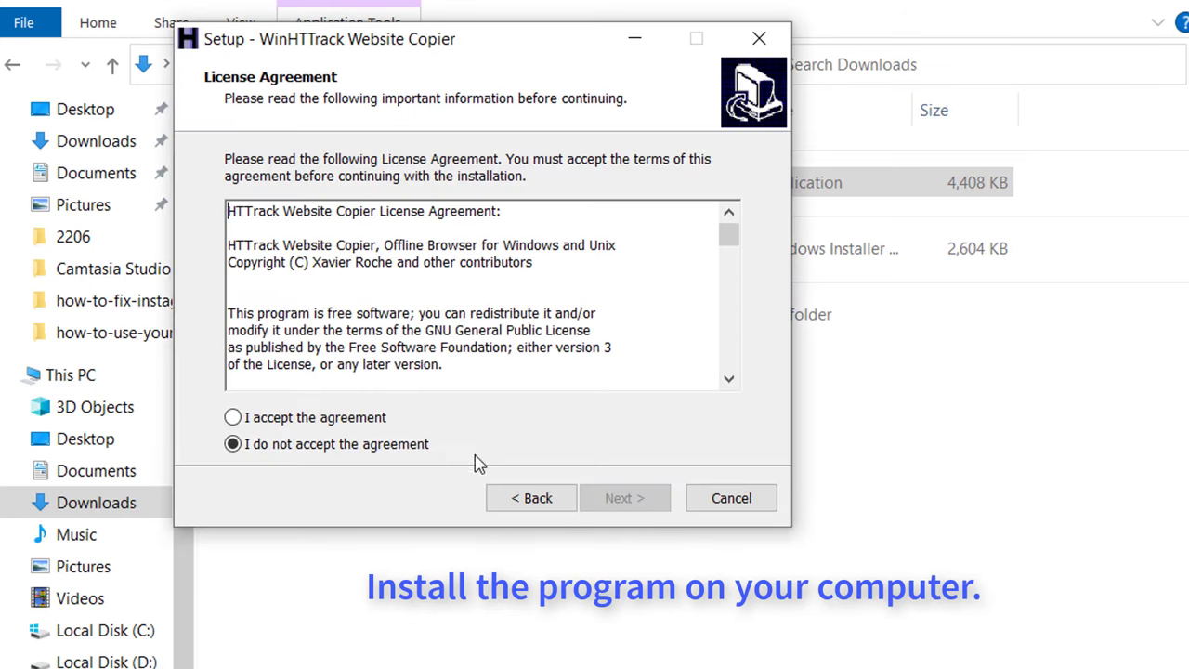
left_click(232, 417)
left_click(625, 497)
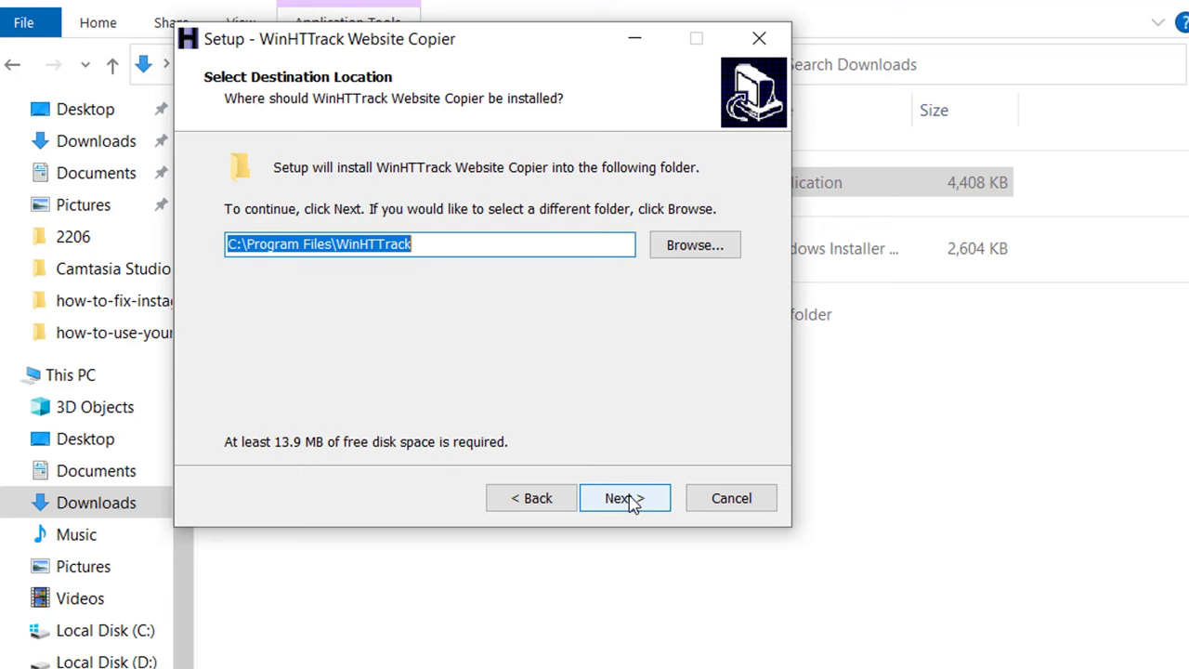
left_click(631, 502)
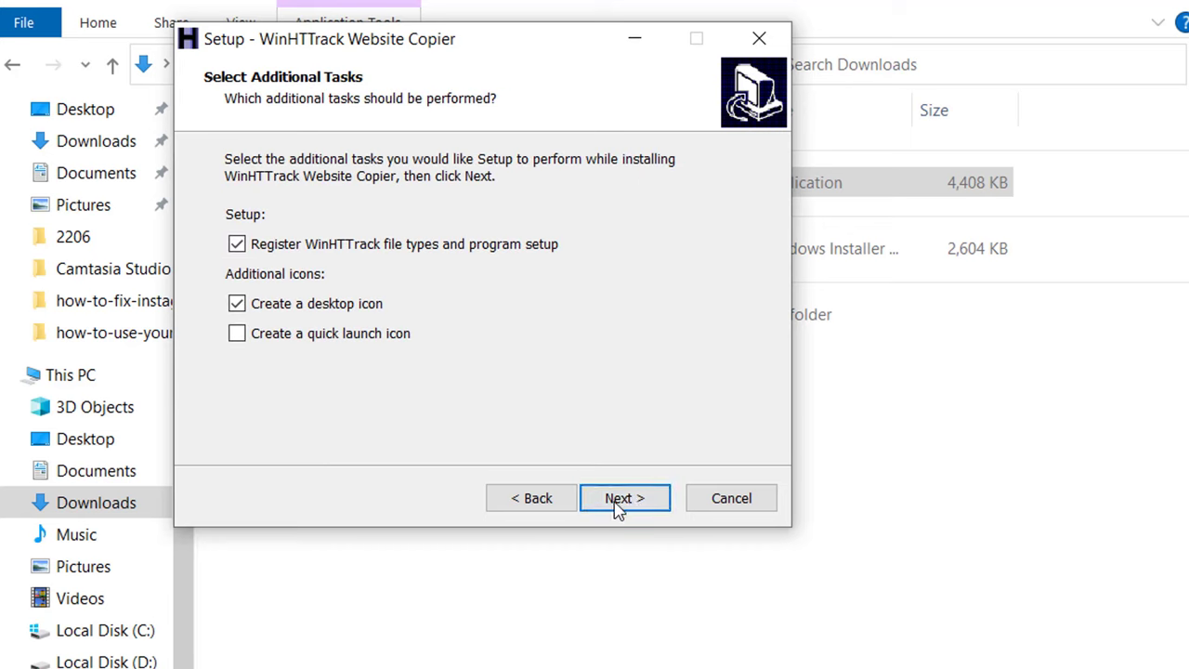
left_click(618, 507)
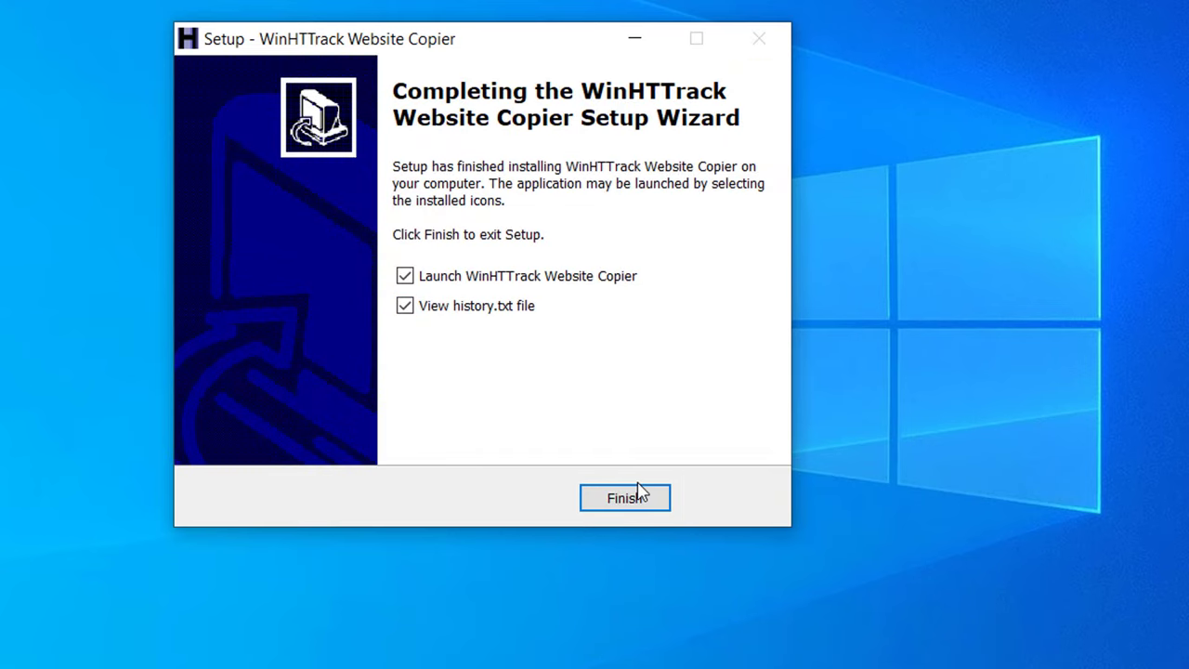
Finish setup, launch WinHTTrack and dismiss its About dialog.
left_click(640, 492)
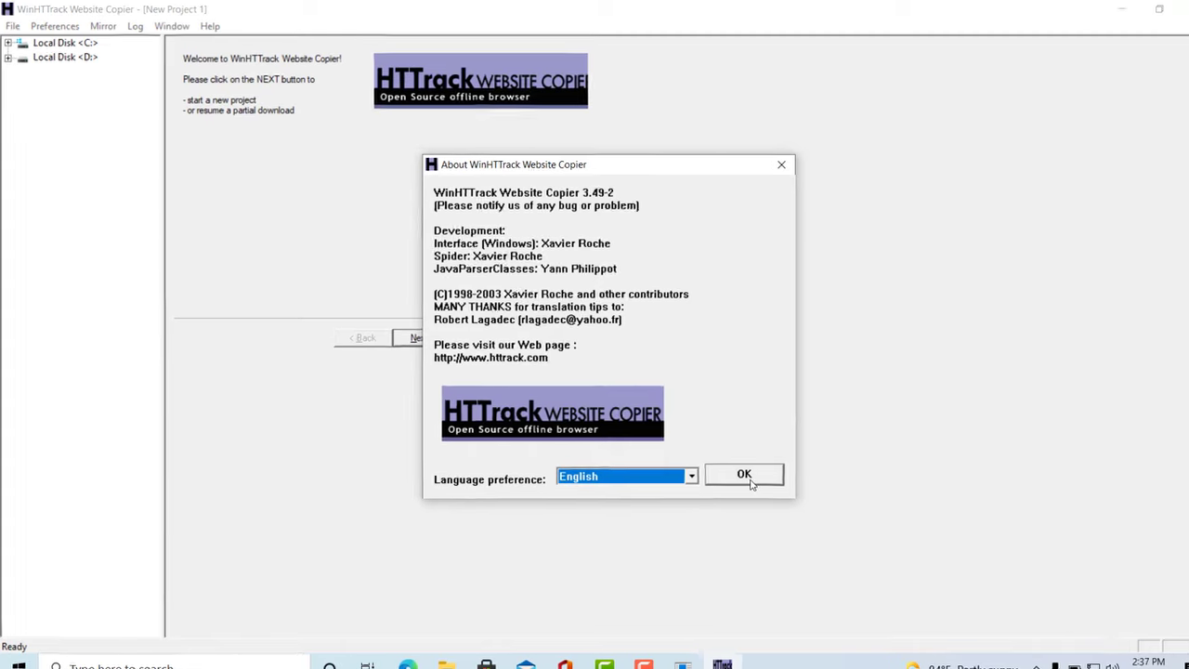
left_click(726, 462)
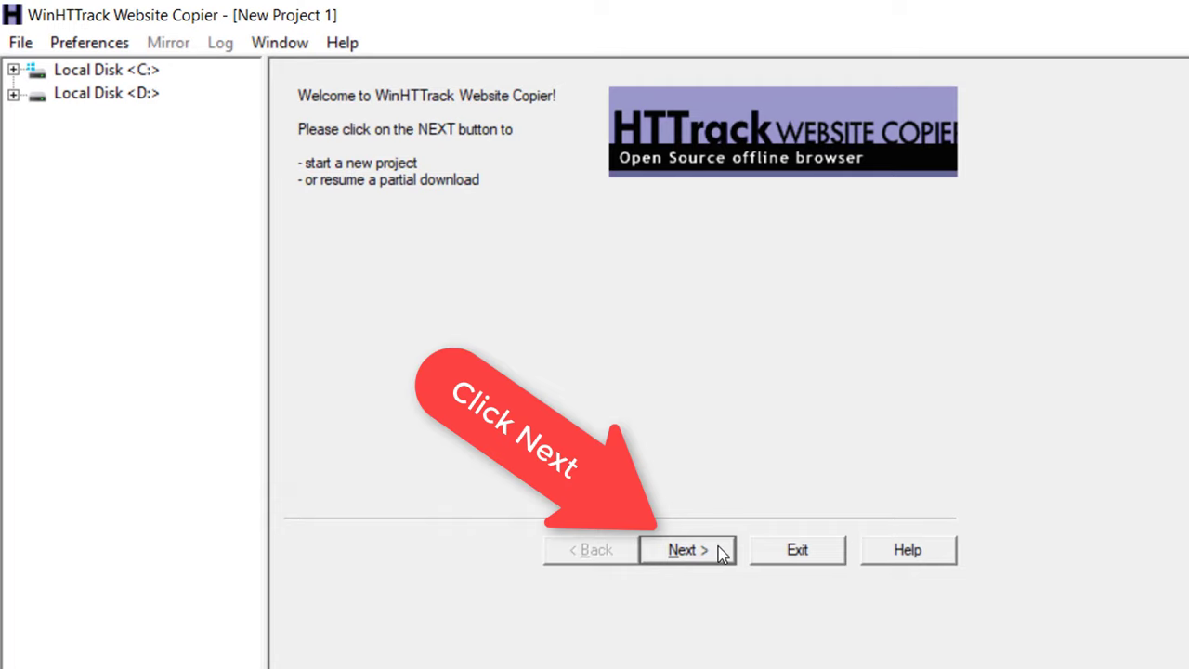
left_click(688, 550)
type("www.")
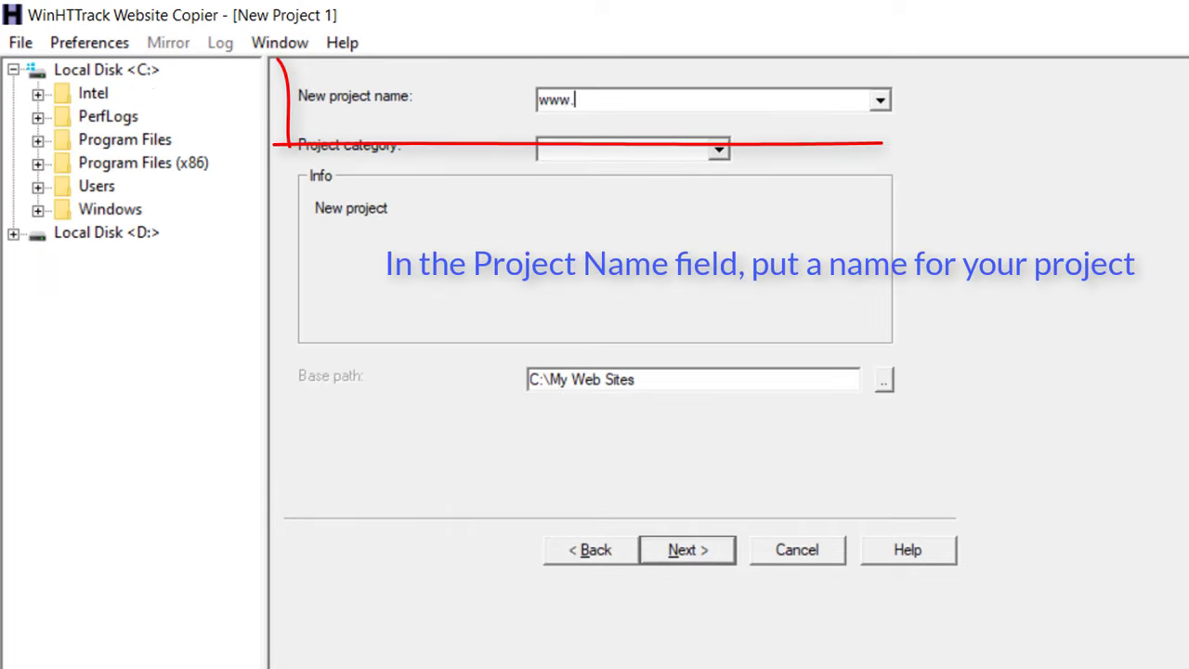
type("codecademy.com")
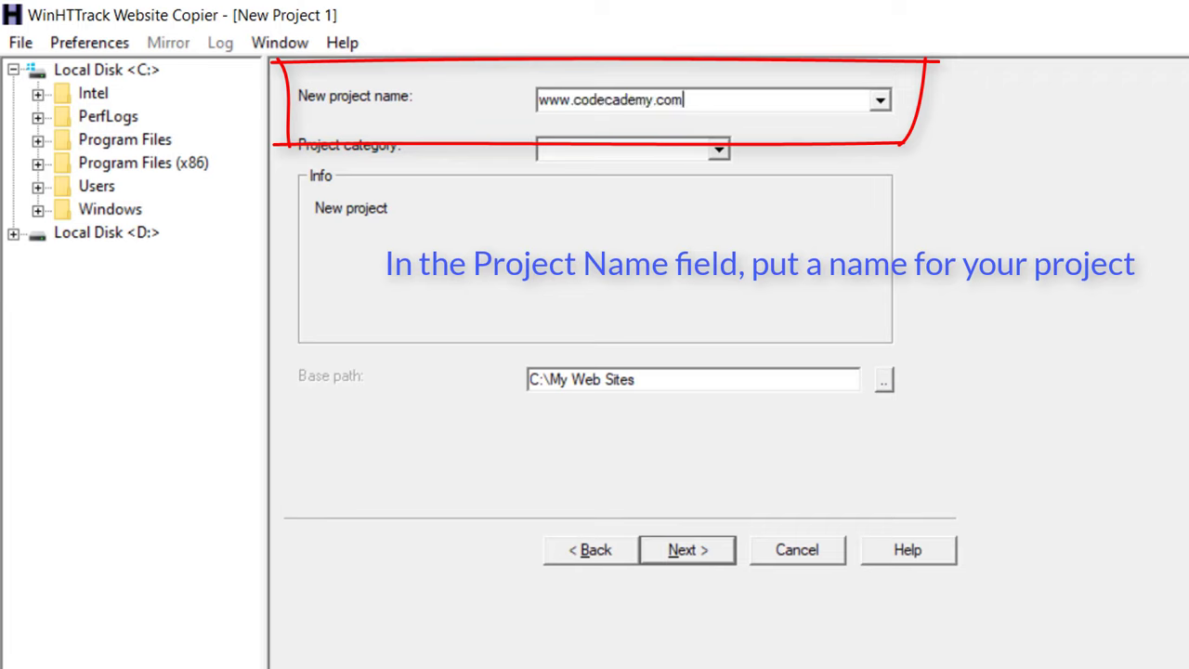
left_click(626, 152)
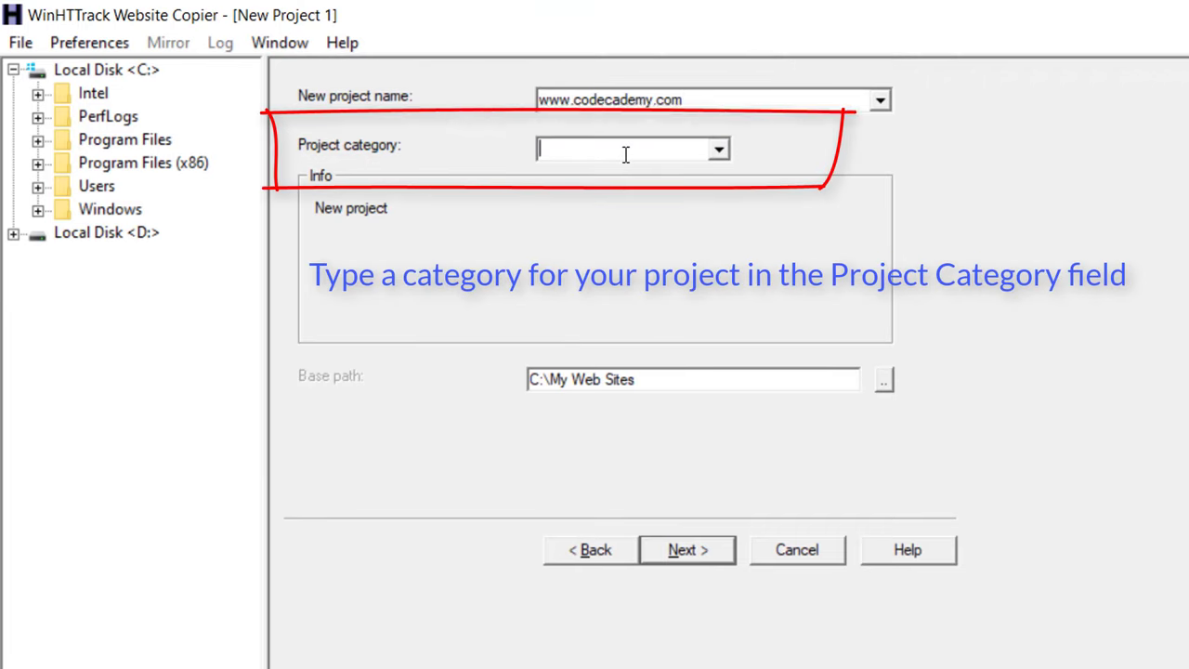
type("codecademy.com")
double_click(634, 149)
key("BackSpace")
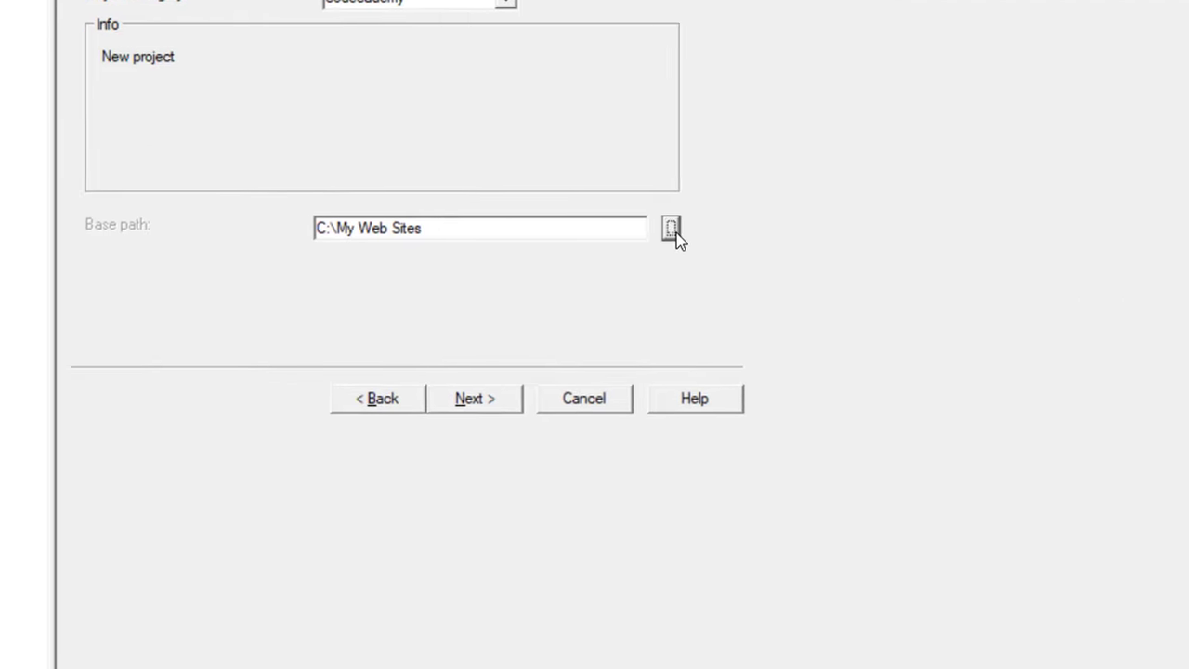
Set the project's base path to the mywebsite folder on the Desktop and continue.
left_click(672, 228)
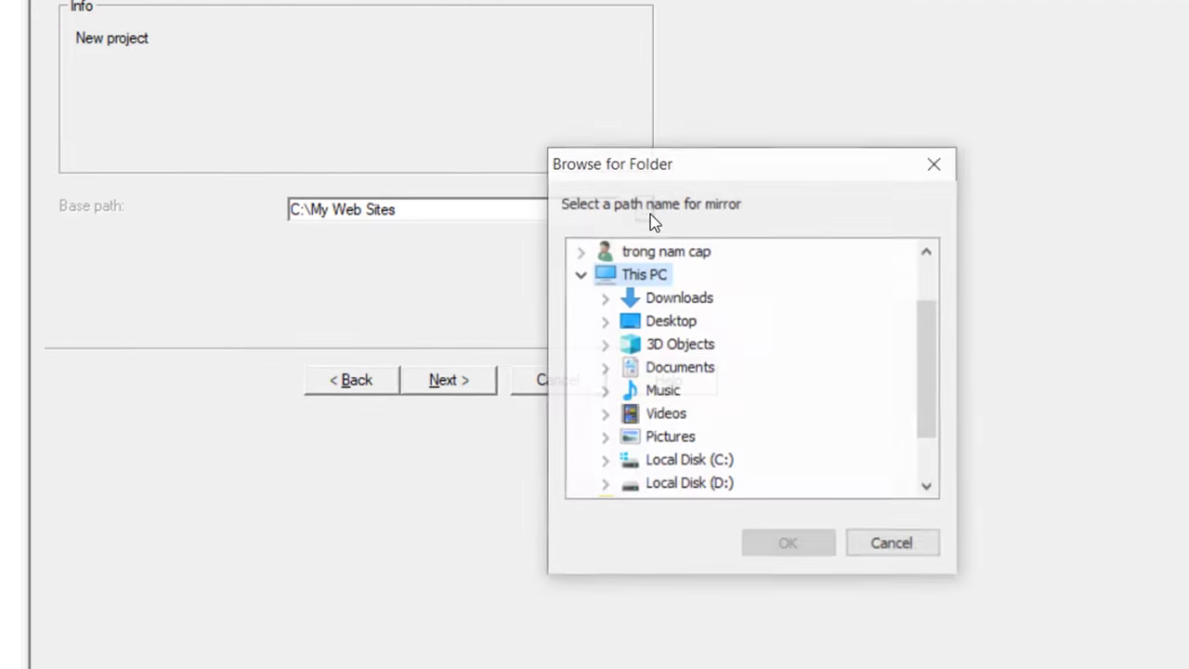
left_click(667, 325)
left_click(789, 544)
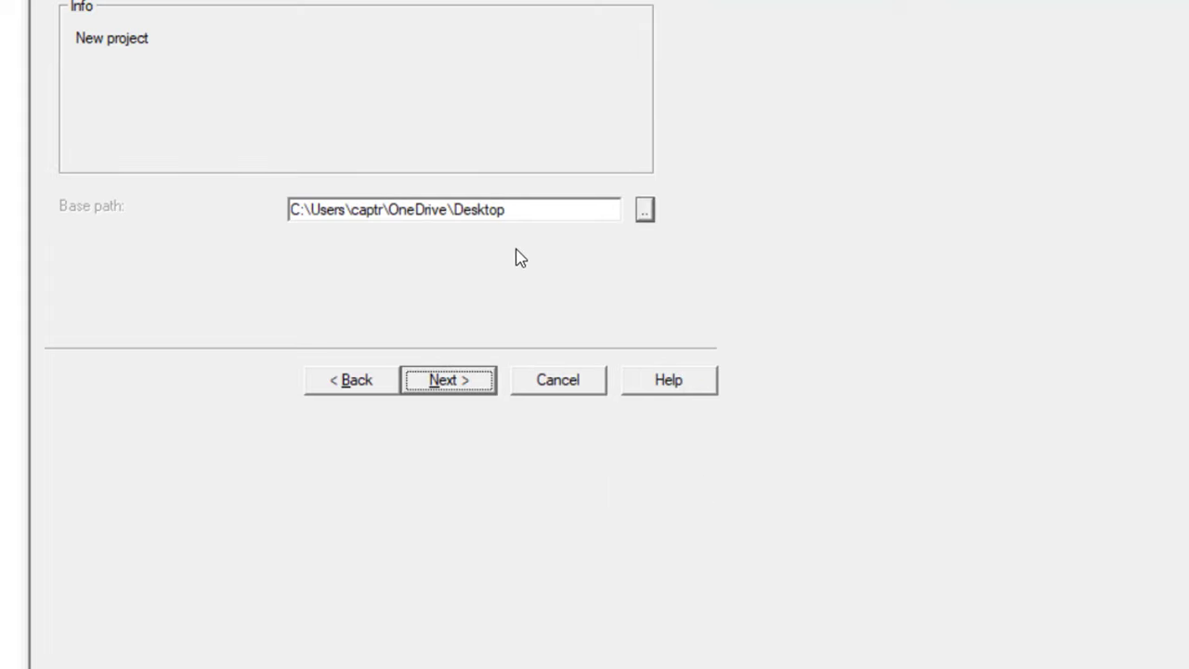
left_click(558, 210)
left_click(645, 211)
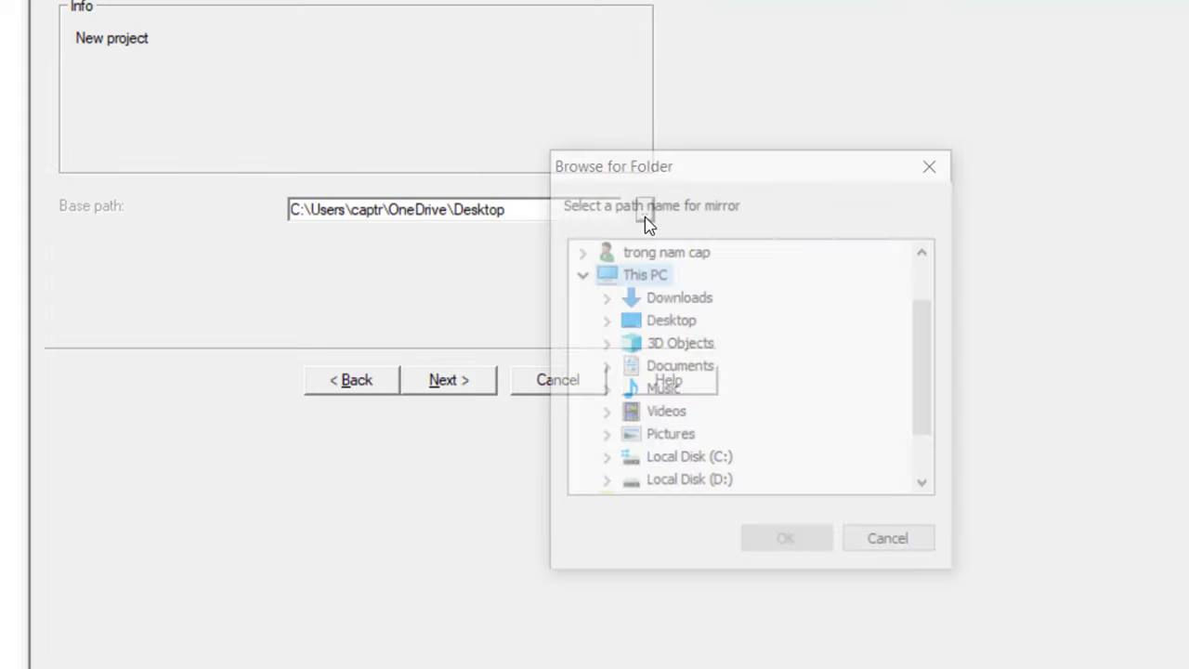
left_click(893, 544)
left_click(583, 211)
type("\\mywebsite")
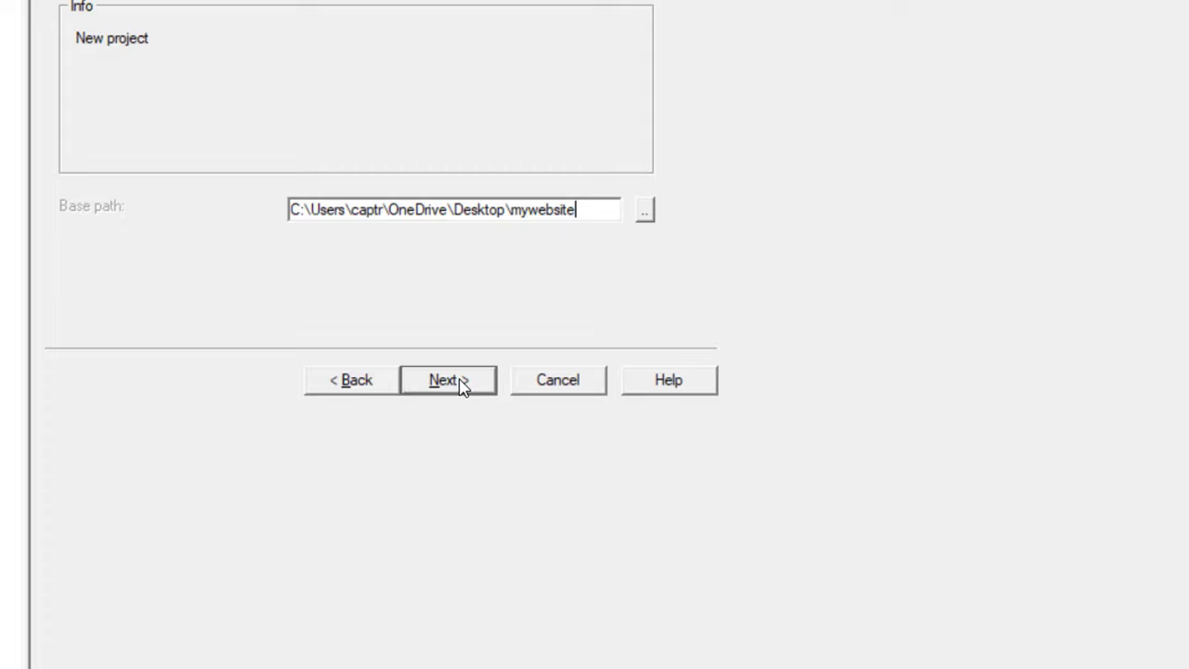
left_click(463, 383)
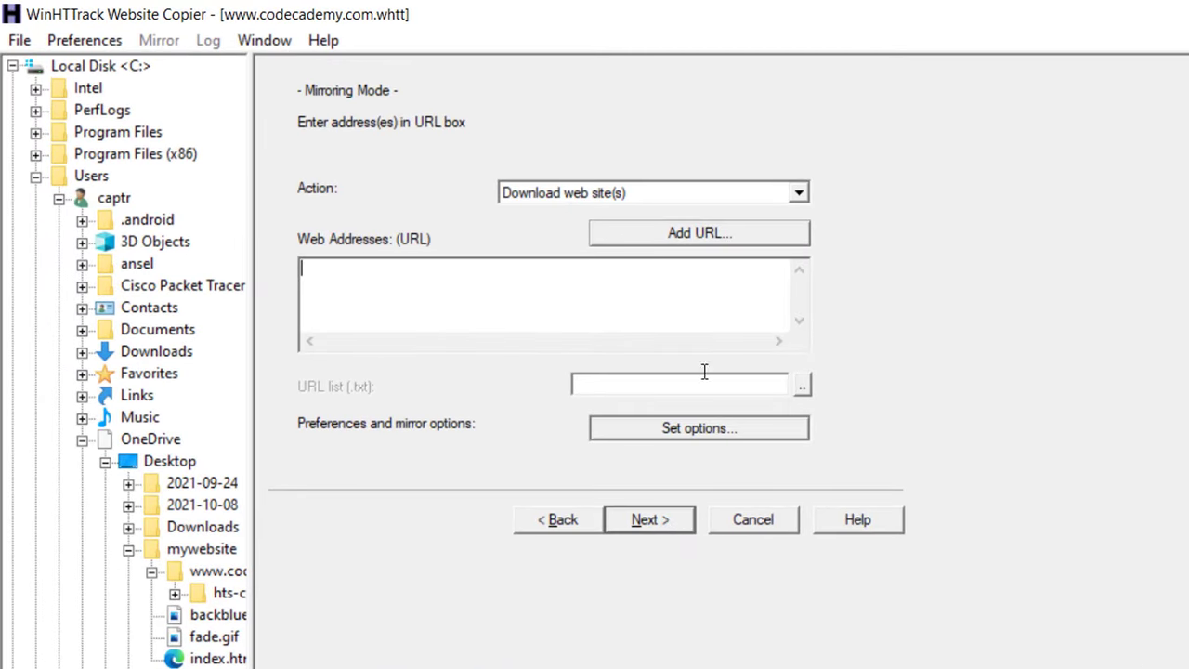
Keep Download web site(s) as the mirroring action.
left_click(799, 192)
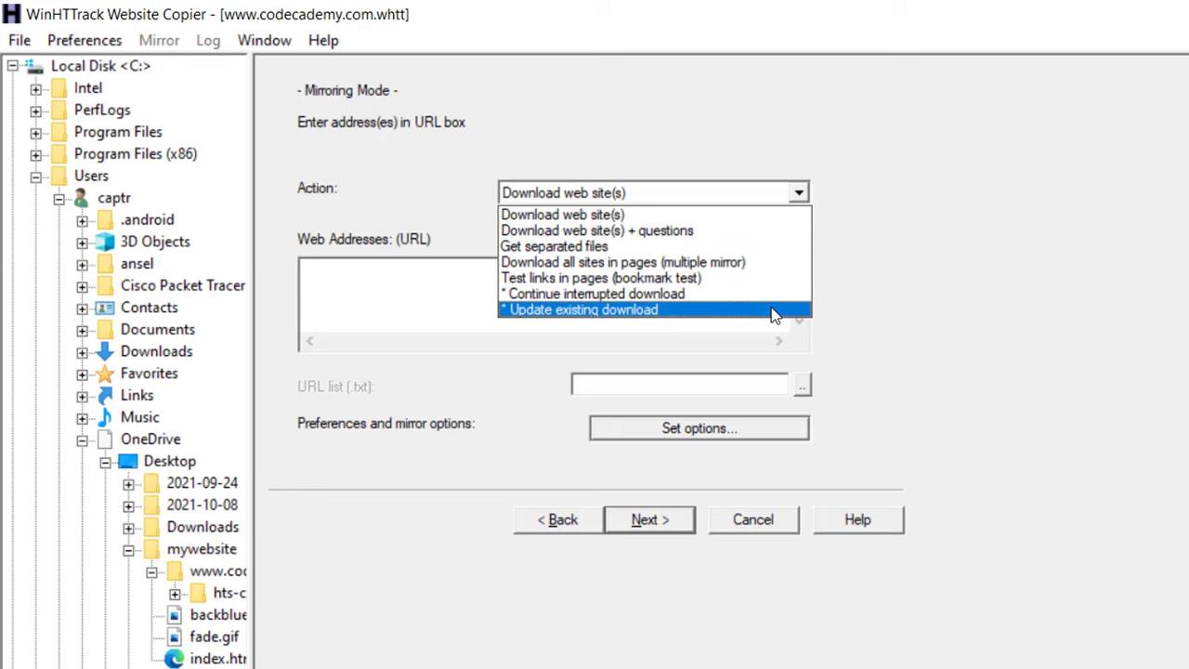
left_click(730, 215)
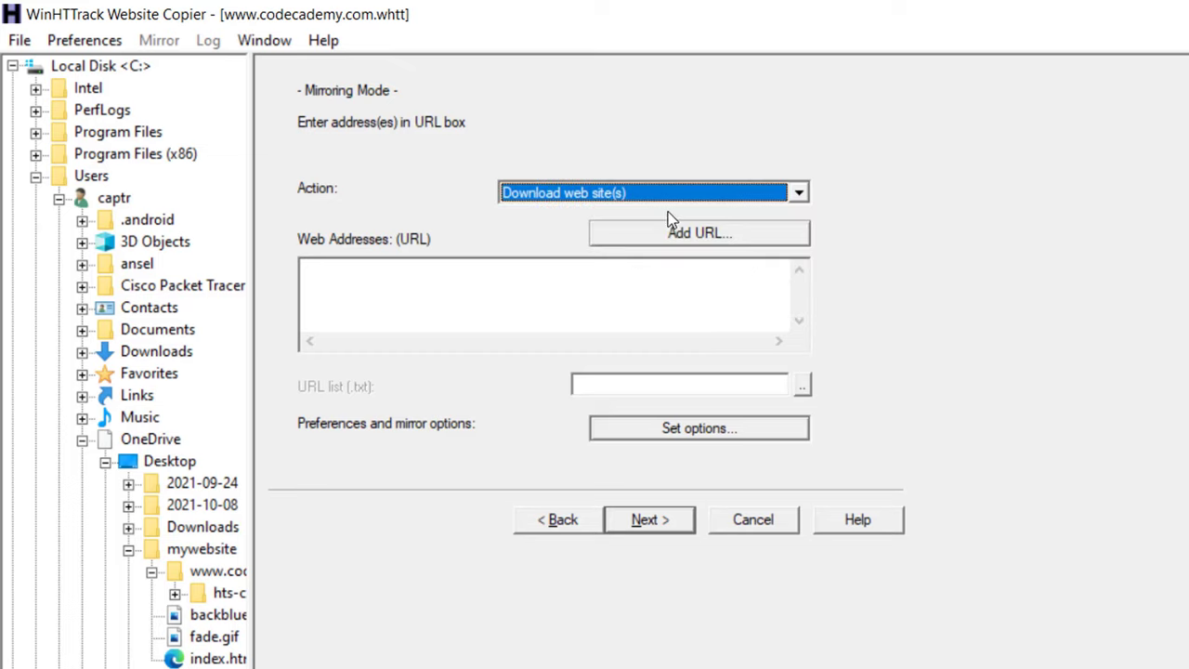
left_click(699, 278)
type("https://www.codecademy.com/")
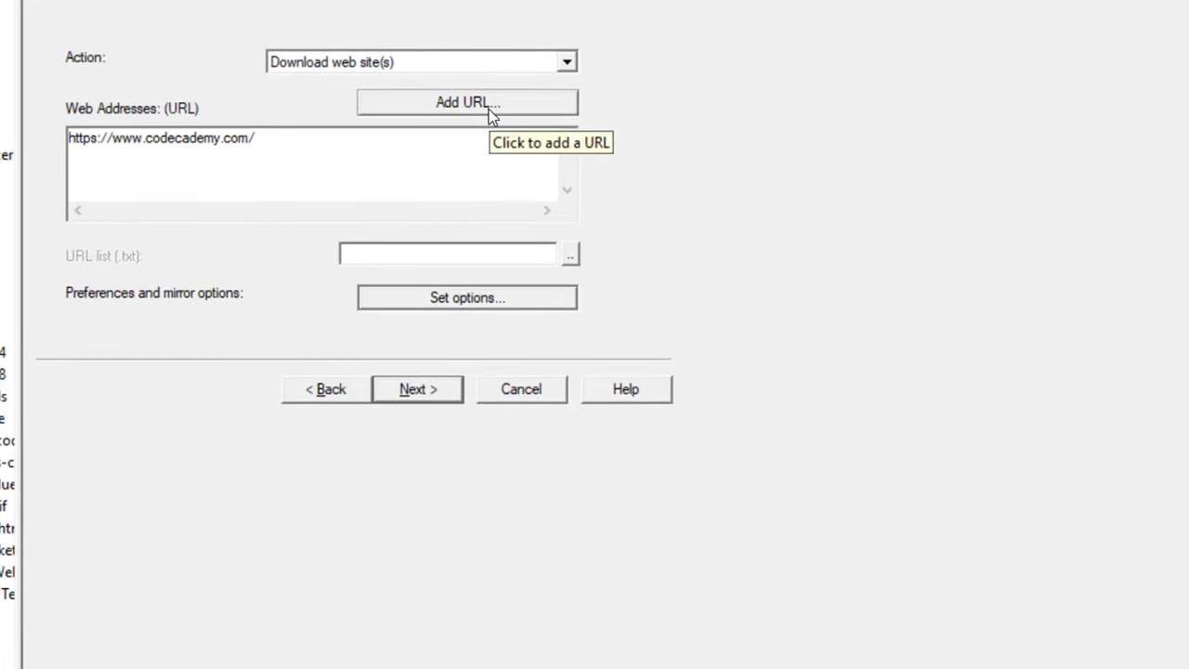
left_click(681, 223)
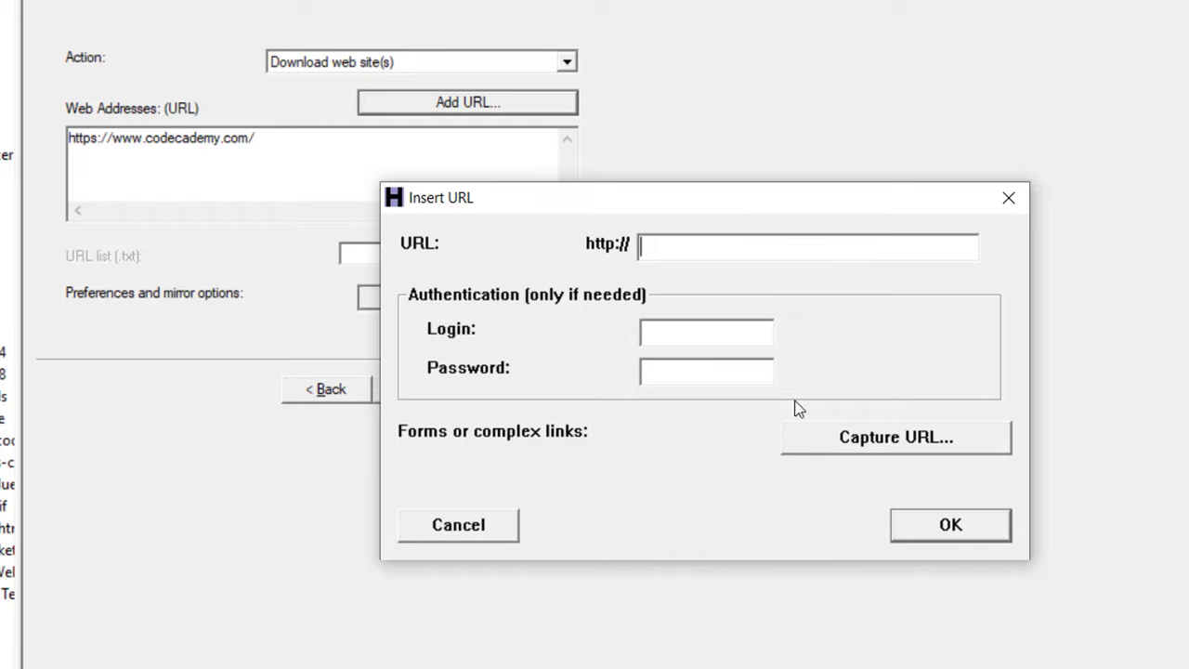
left_click(929, 519)
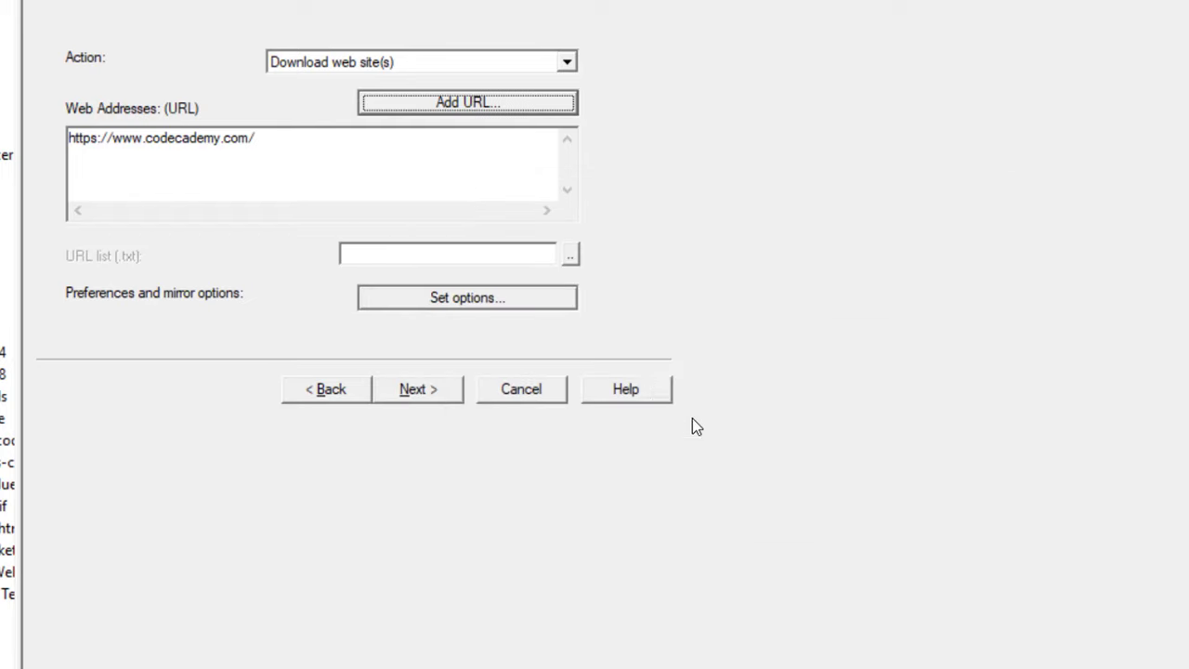
Review the MIME types, Proxy and Links mirror options and cancel without changes.
left_click(491, 300)
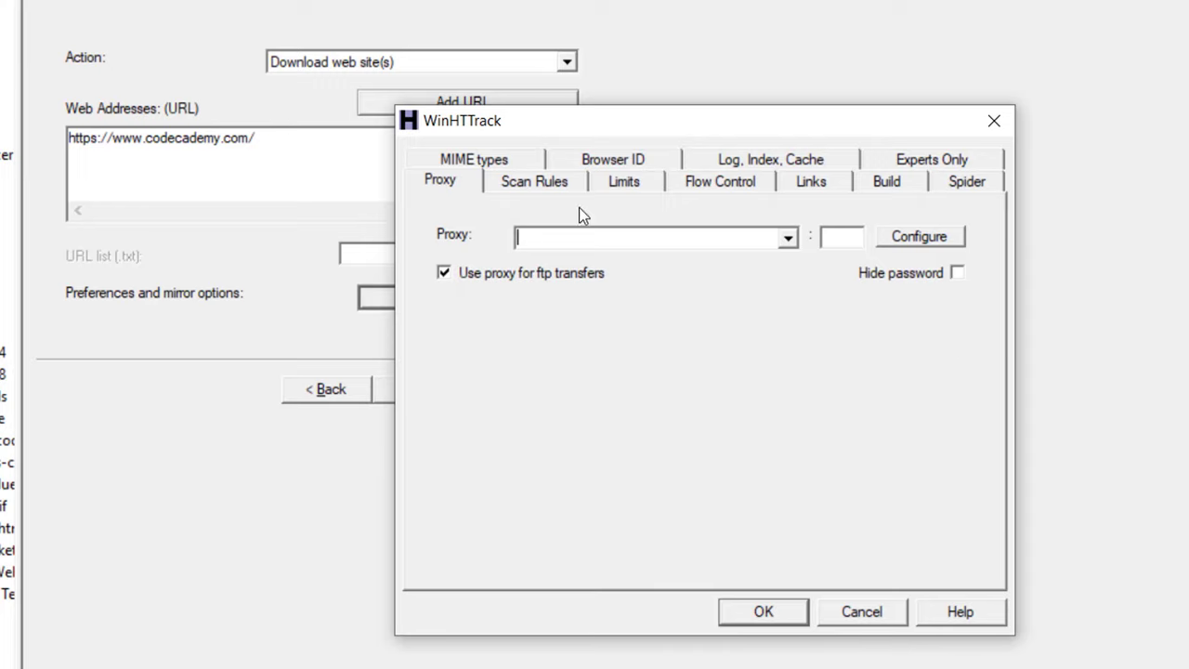
left_click(483, 160)
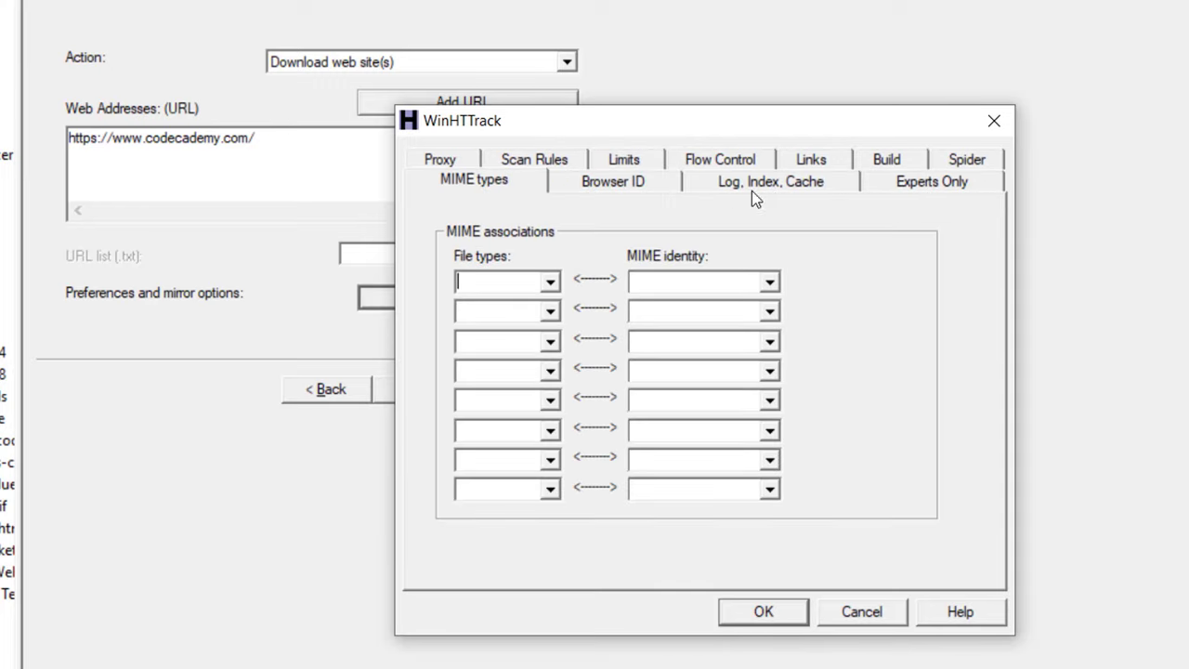
left_click(441, 160)
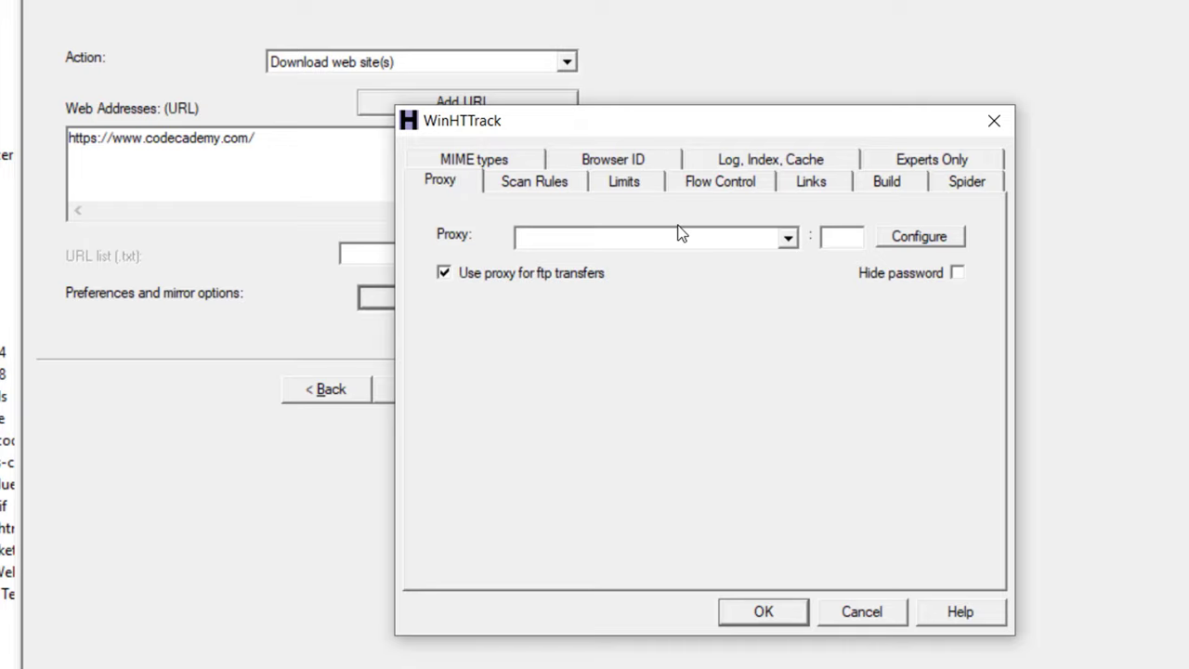
left_click(810, 181)
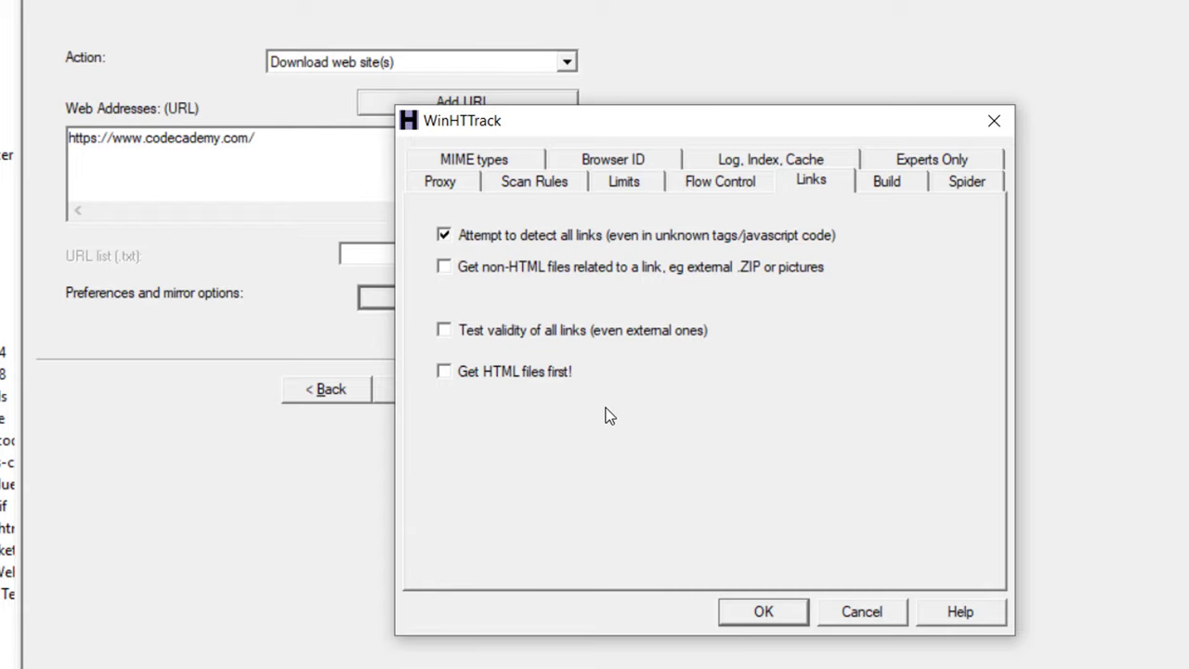
left_click(843, 606)
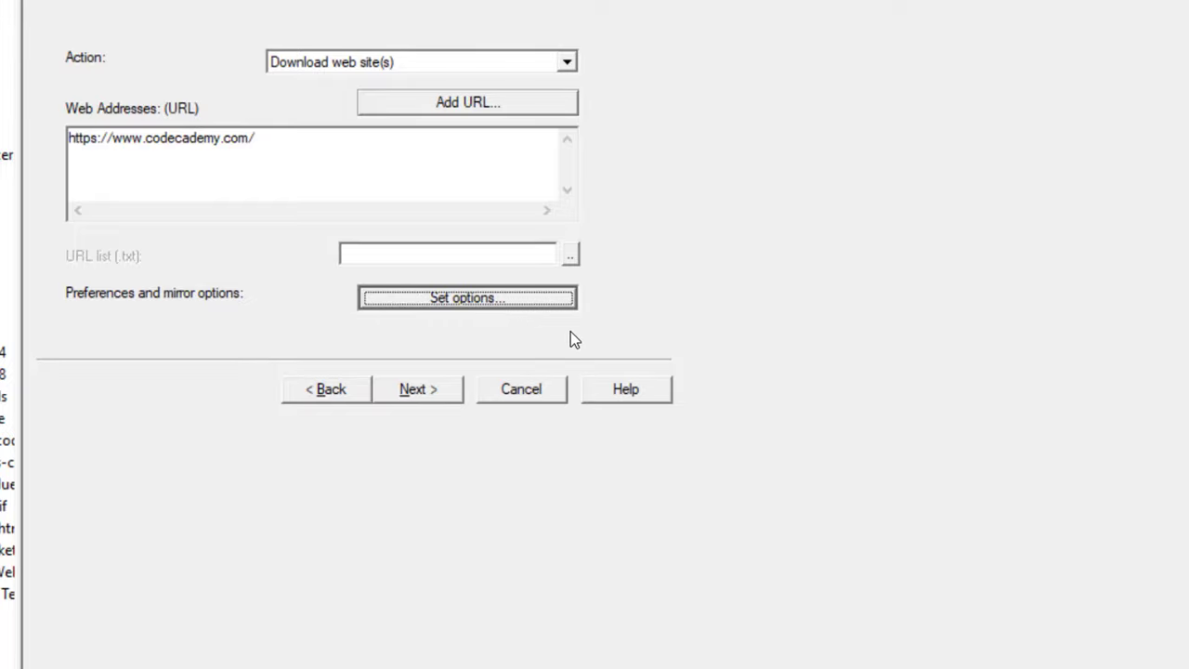
left_click(418, 389)
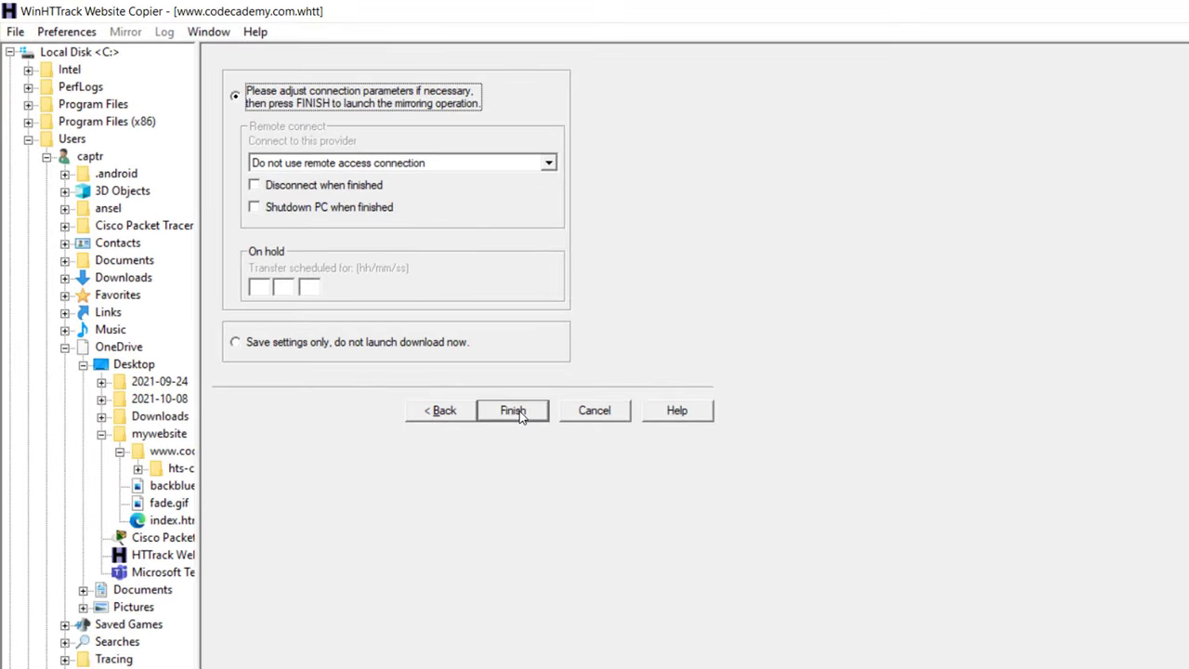
left_click(530, 412)
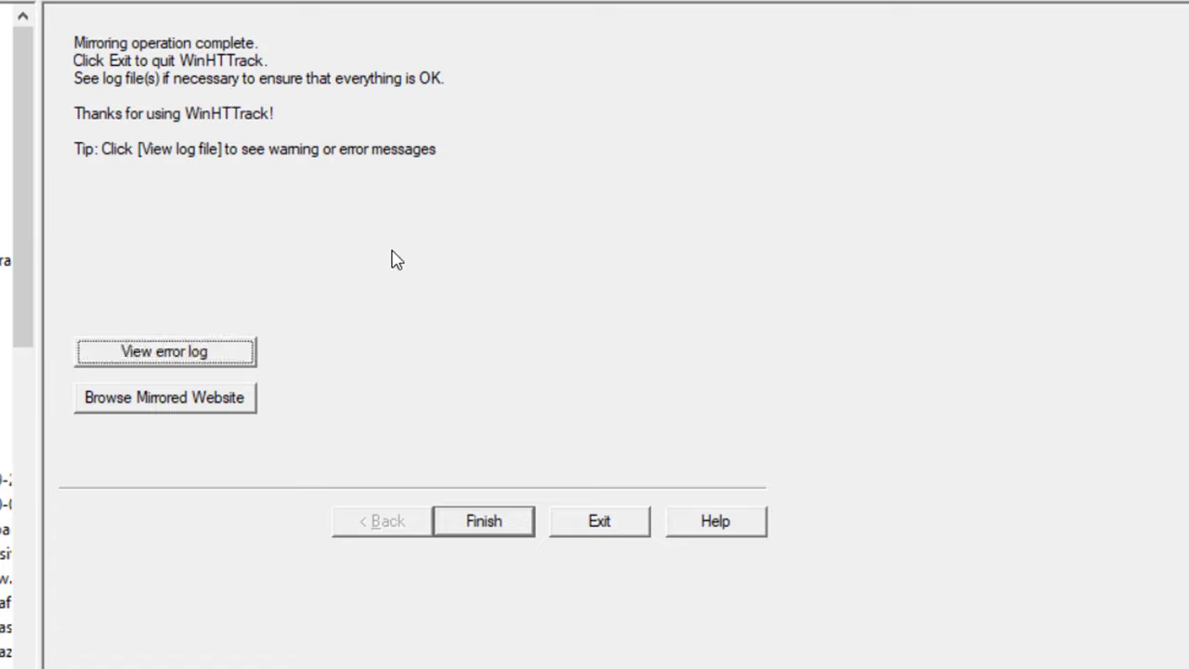
left_click(243, 405)
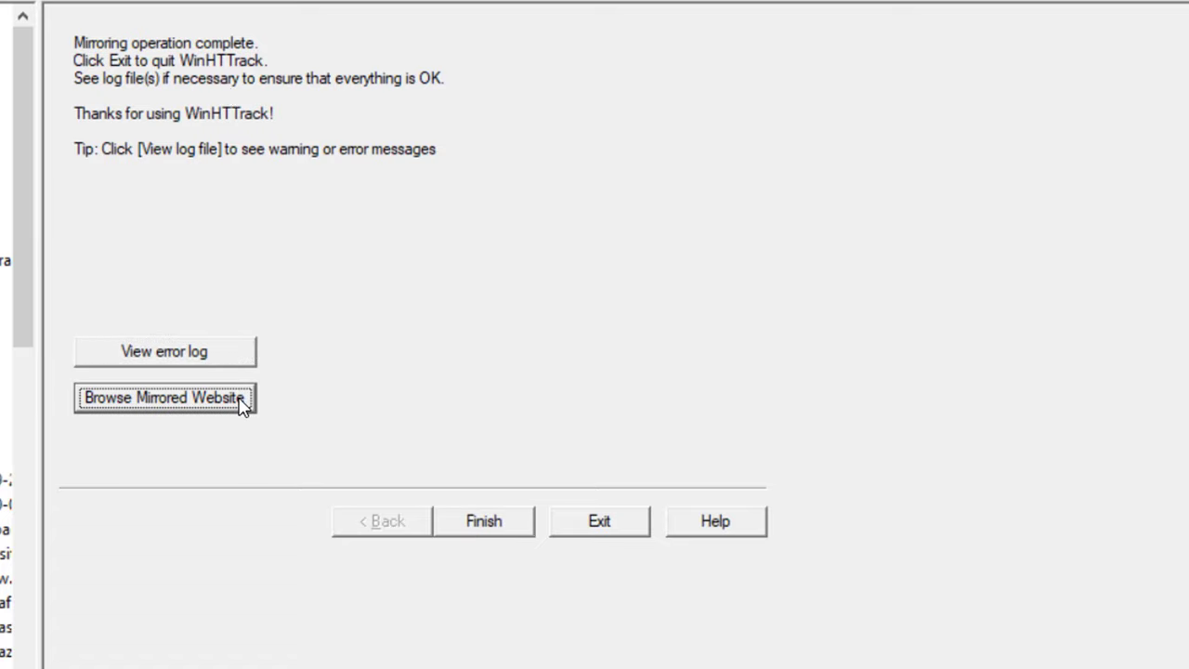